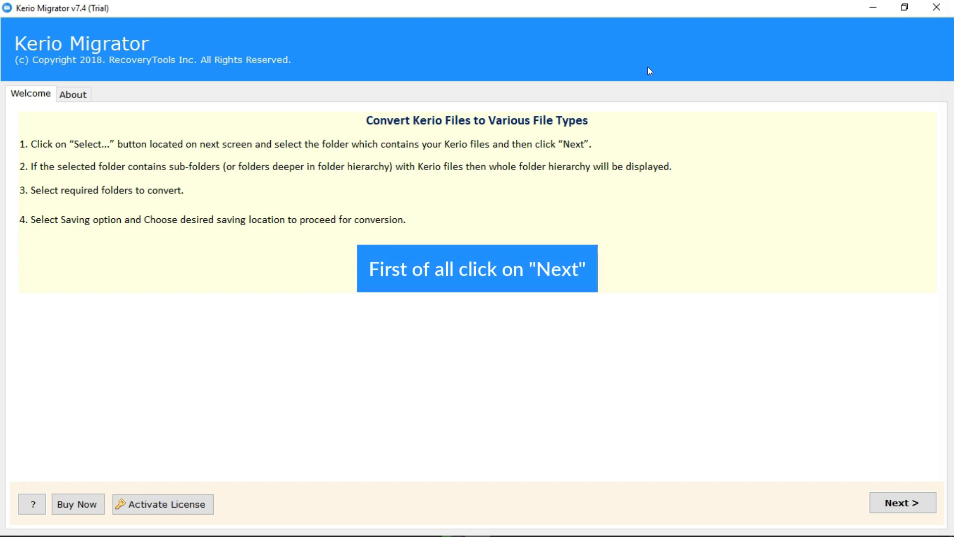
Step: Load the recoverytools.com domain folder from the Kerio mail store as the source, with multiple-user conversion enabled
click(893, 504)
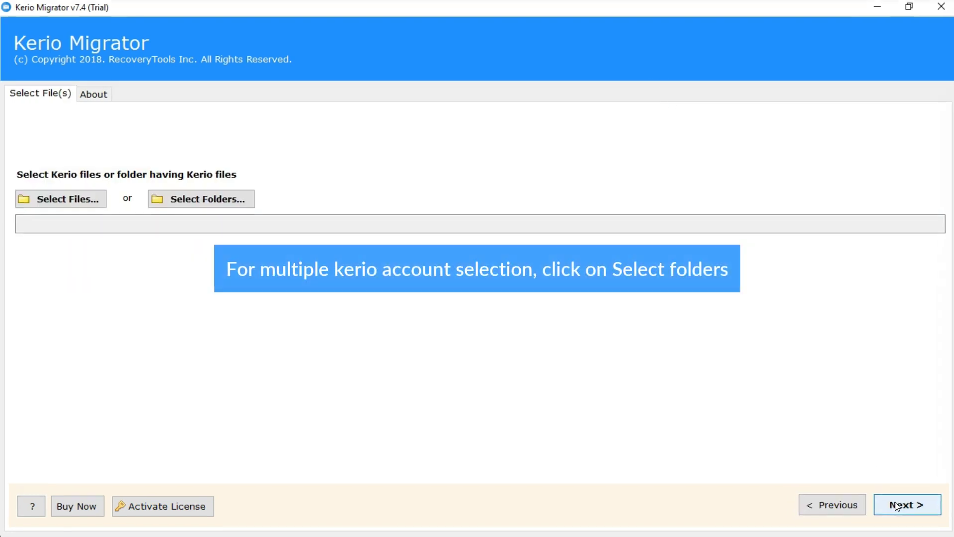
click(250, 239)
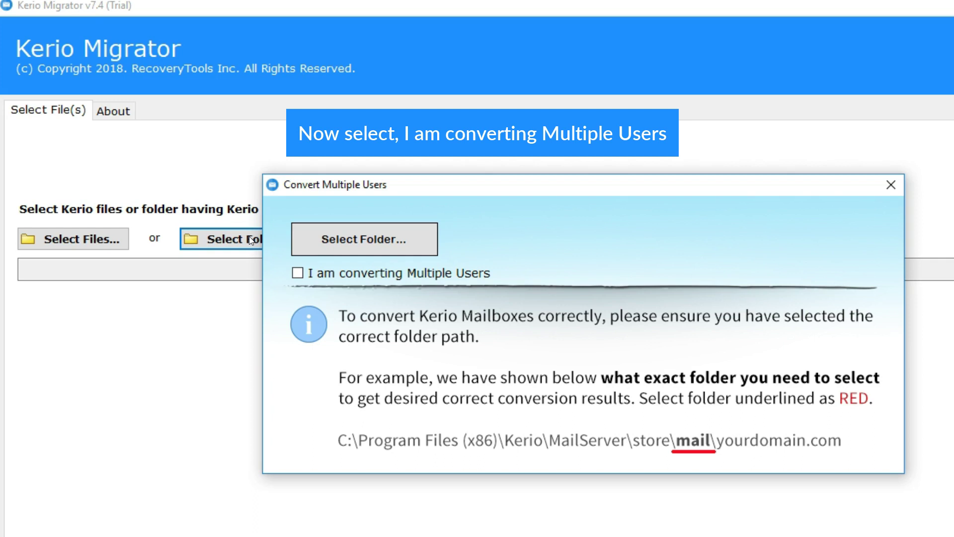
click(297, 273)
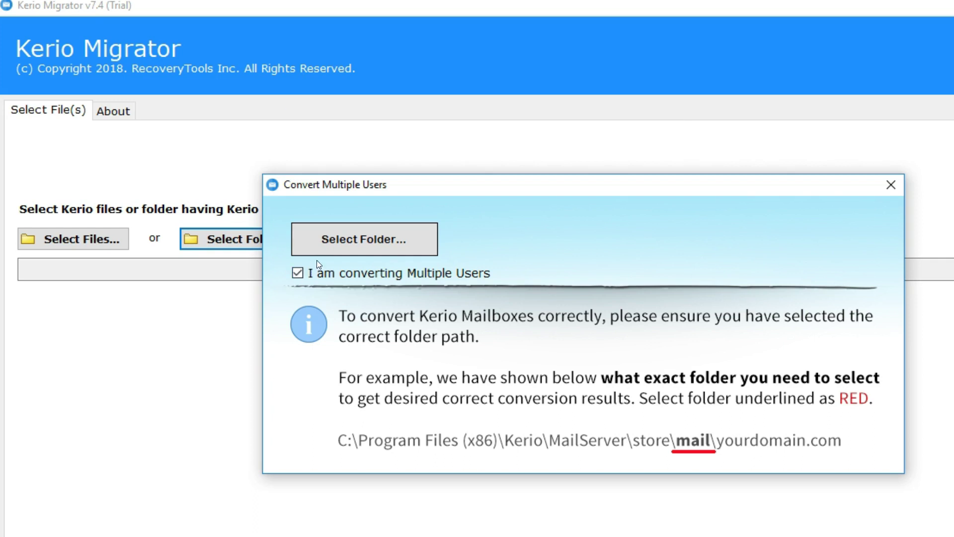
click(345, 247)
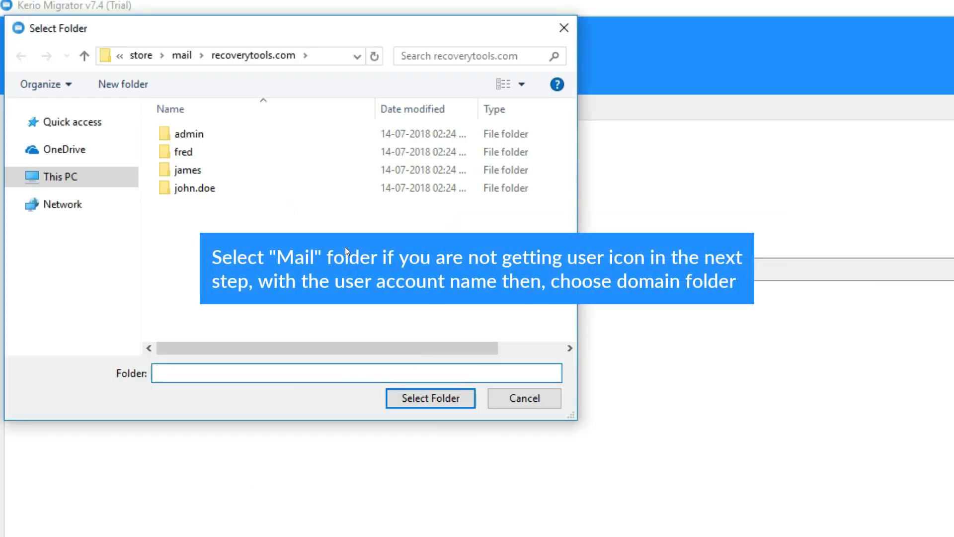
click(225, 56)
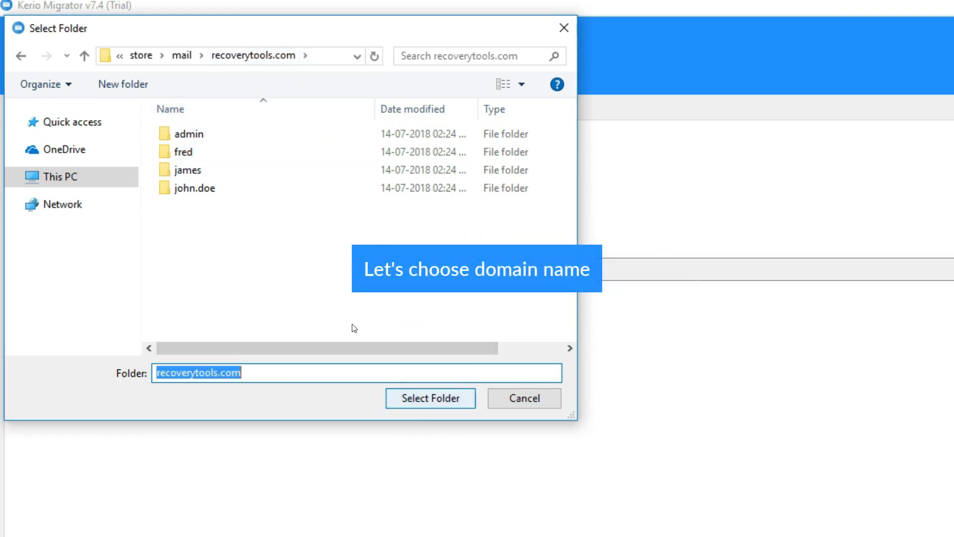
key(Return)
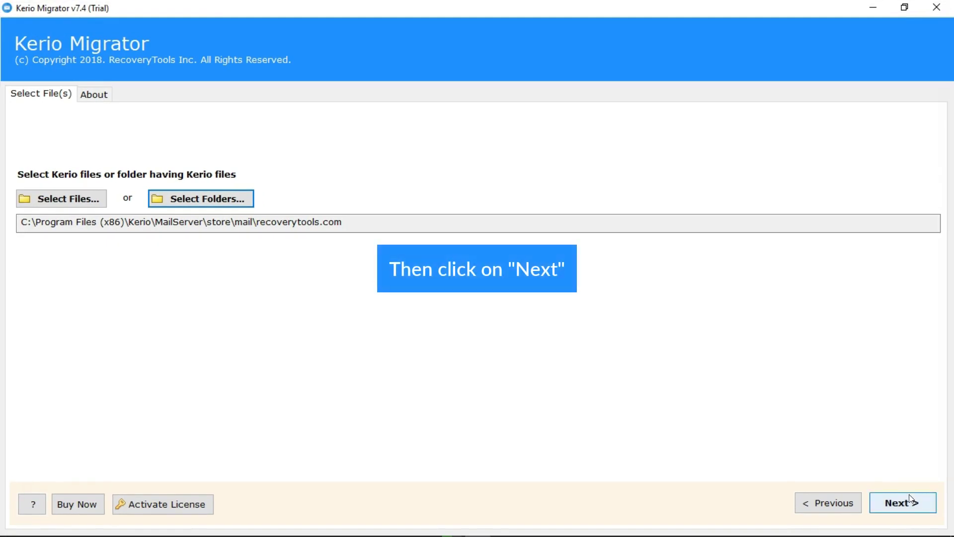
click(911, 503)
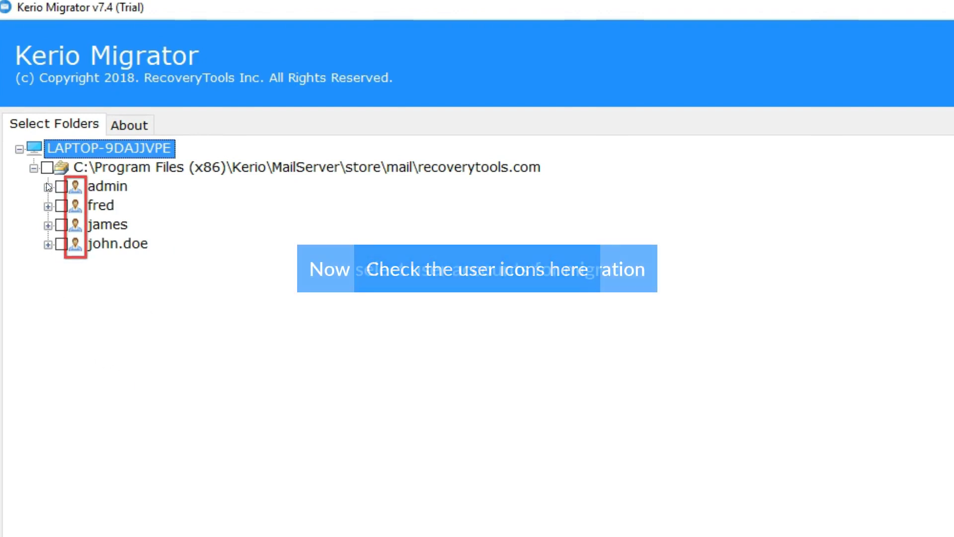
Step: Include all four user accounts of the recoverytools.com domain, with all their mail folders, in the migration
click(61, 244)
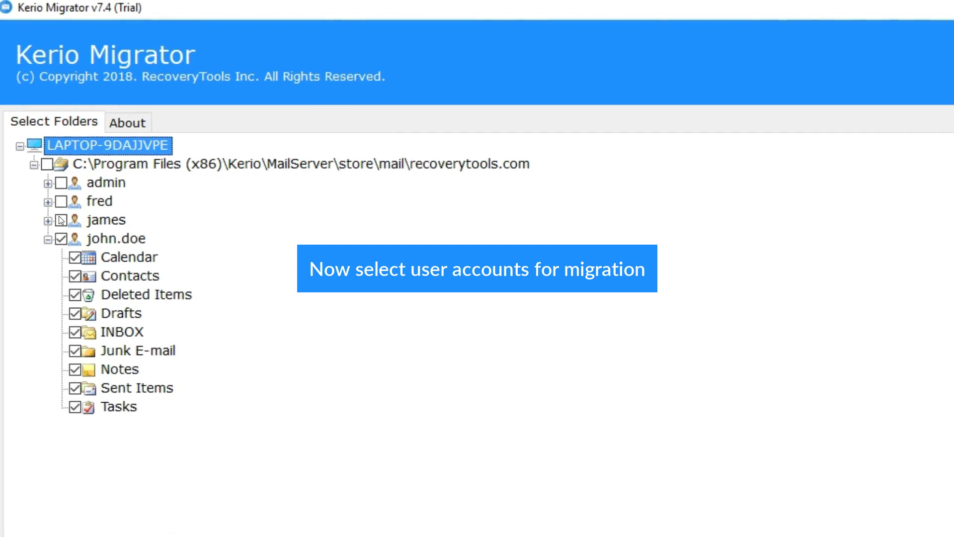
click(61, 224)
click(61, 205)
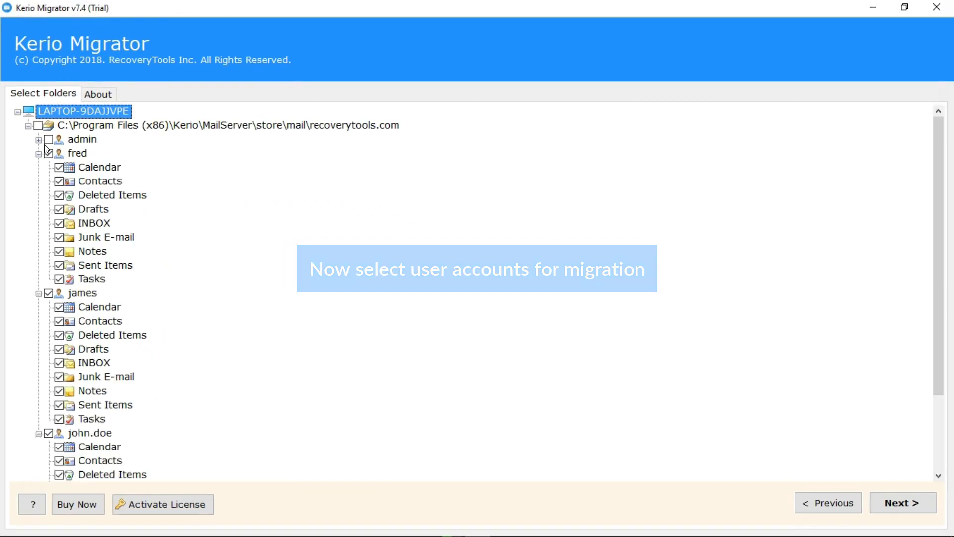
click(48, 139)
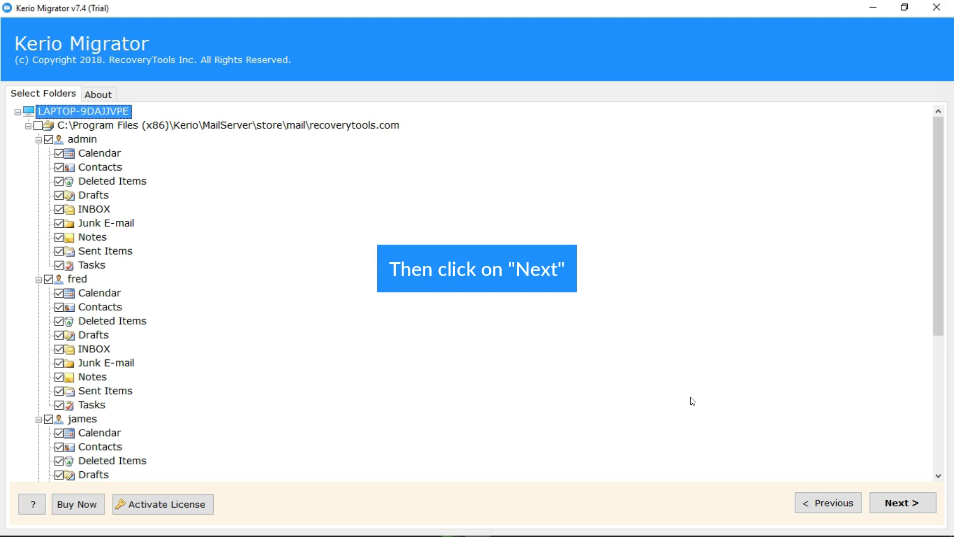
Step: Proceed to the saving options and choose Office 365 as the saving option
click(902, 503)
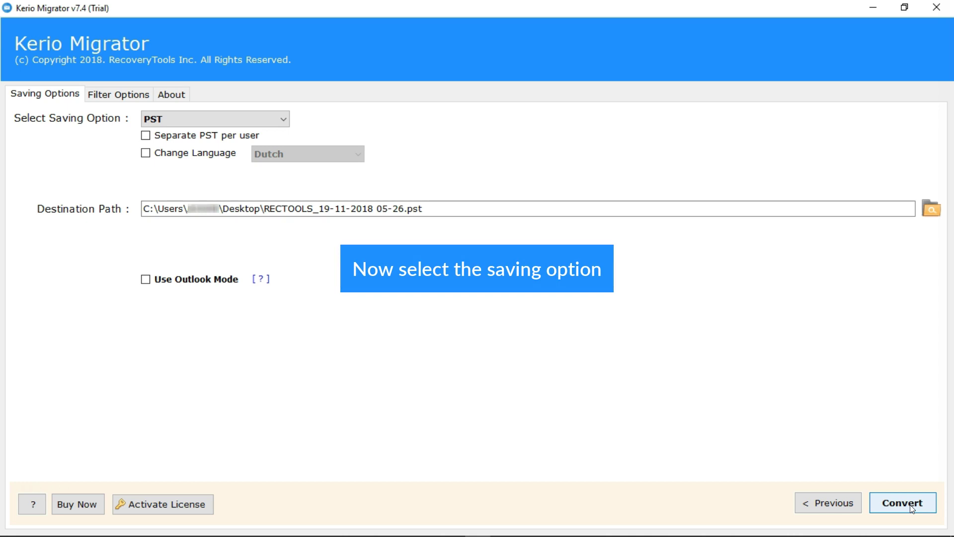
click(278, 118)
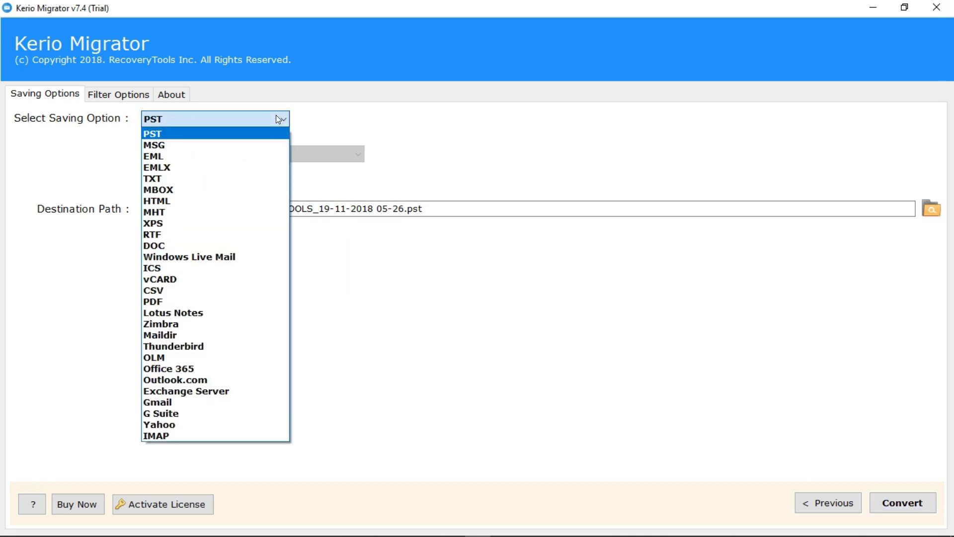
click(254, 372)
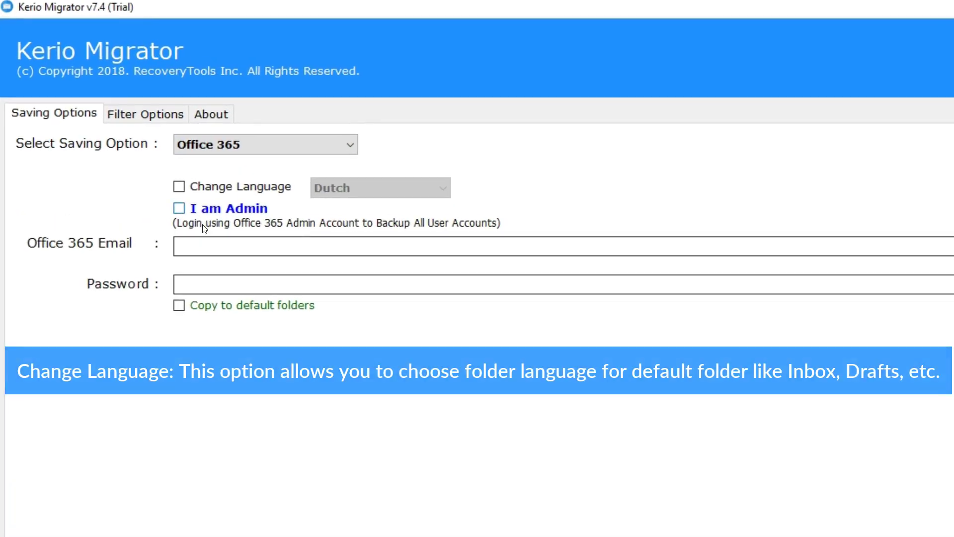
Step: Enable the Change Language option, check its language choices, and switch the option back off
click(180, 187)
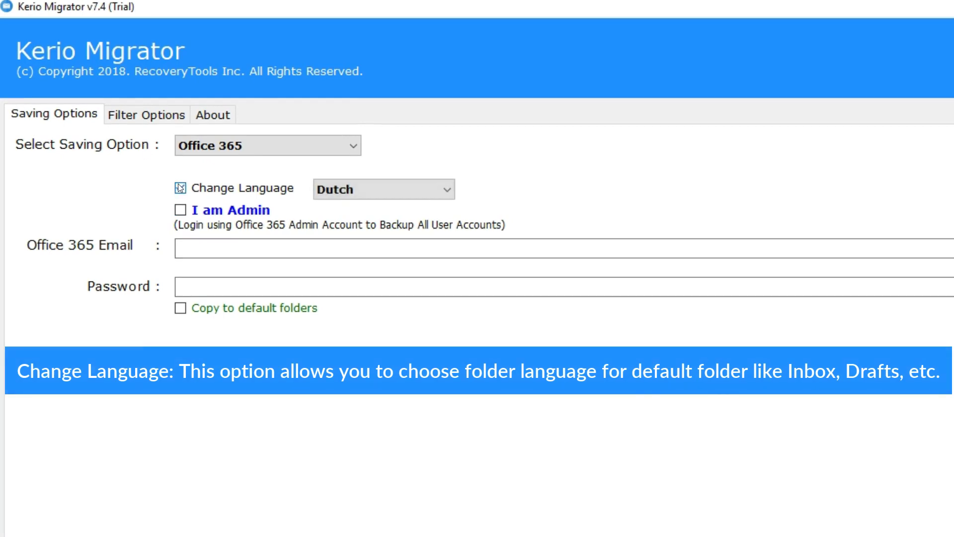
click(444, 190)
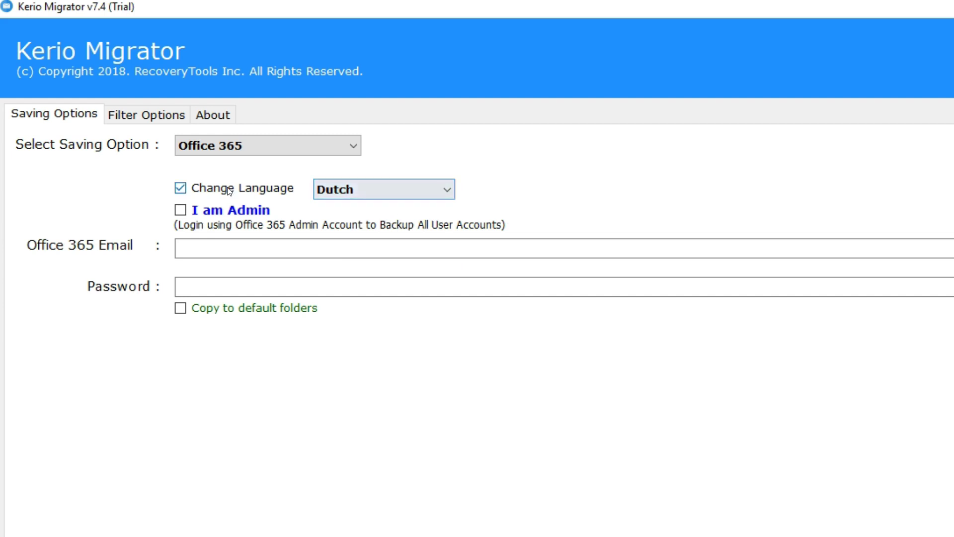
click(181, 188)
key(space)
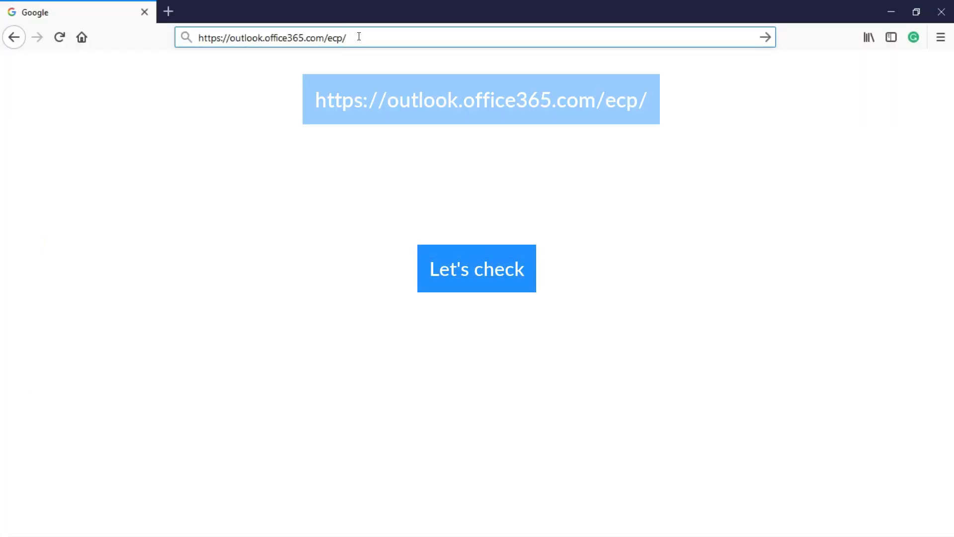
key(Return)
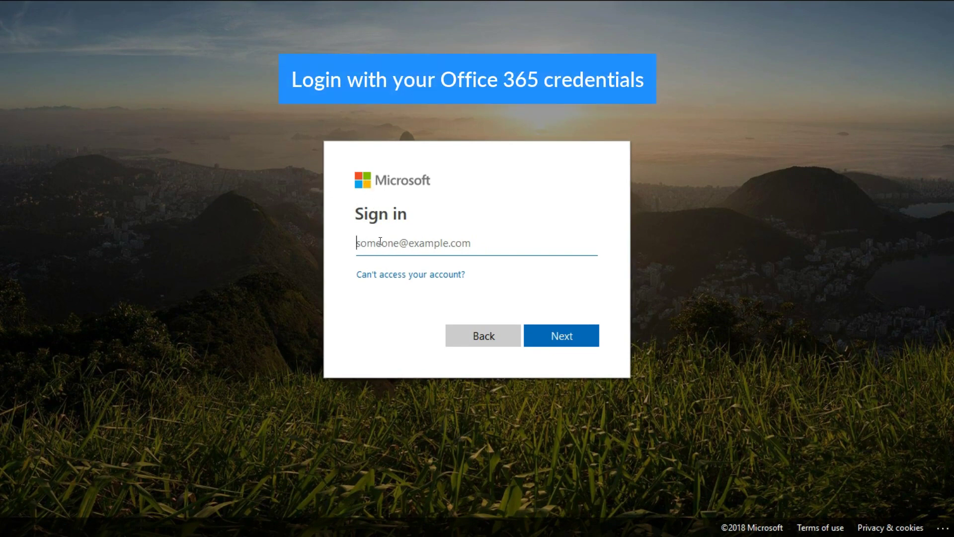
text(@recoverytools.onmicrosoft.com)
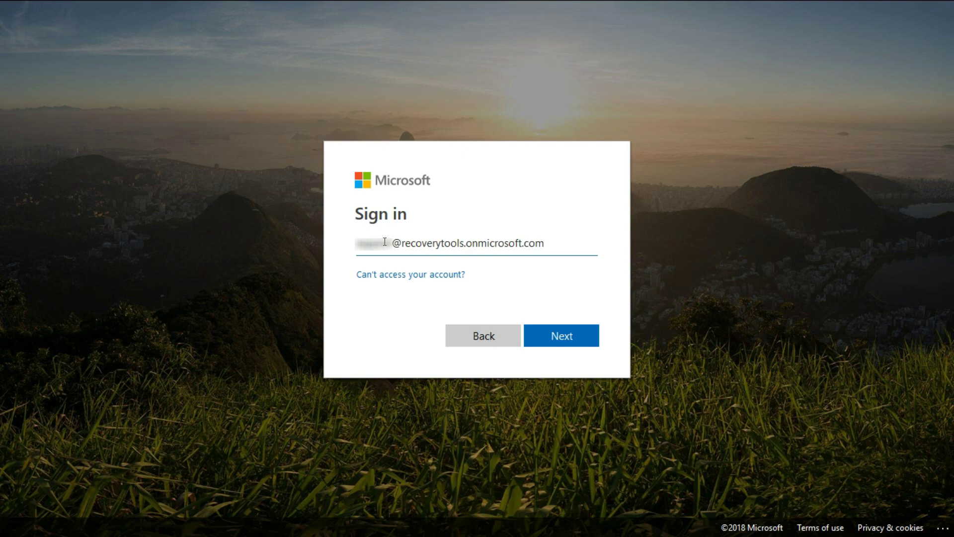
click(564, 337)
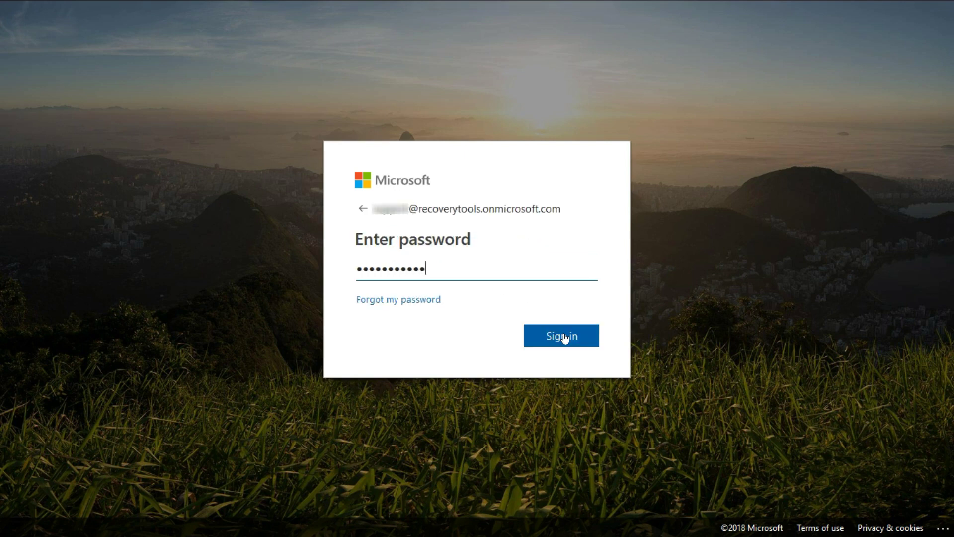
click(564, 337)
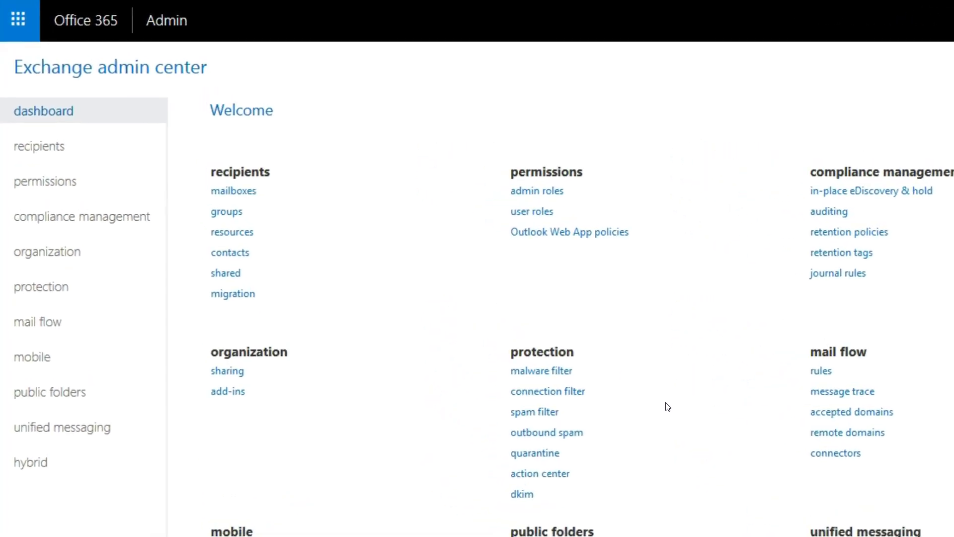
Step: Add the ApplicationImpersonation role to the Hygiene Management admin role group under the Exchange permissions
click(72, 181)
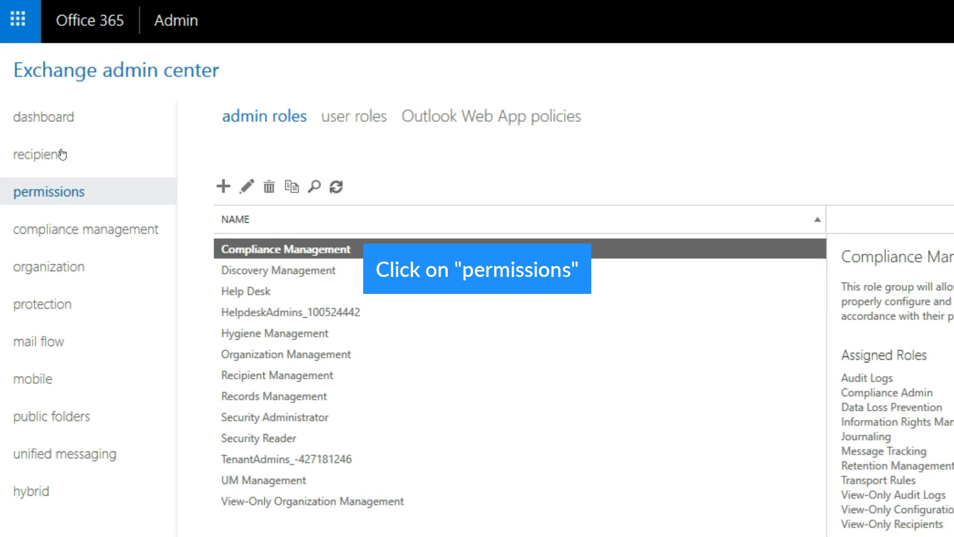
click(242, 335)
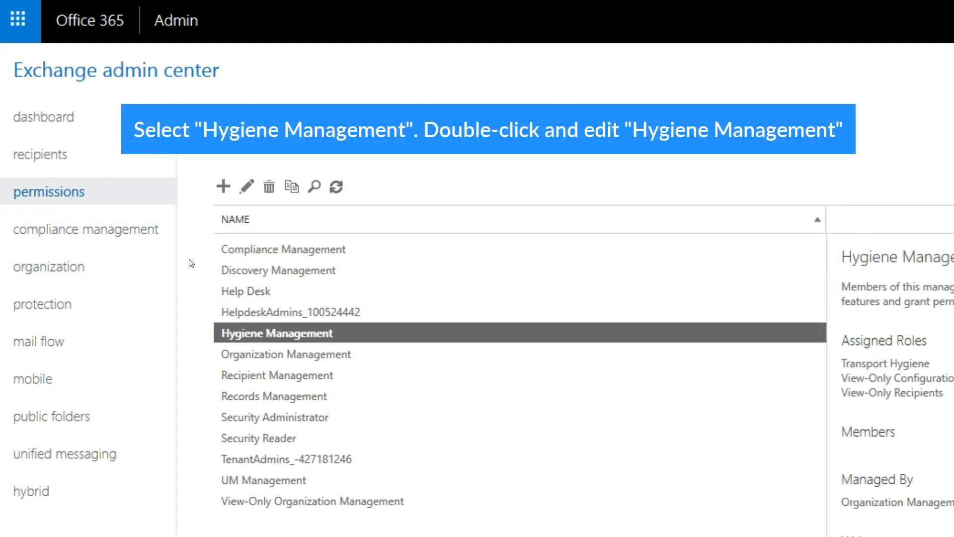
double_click(244, 339)
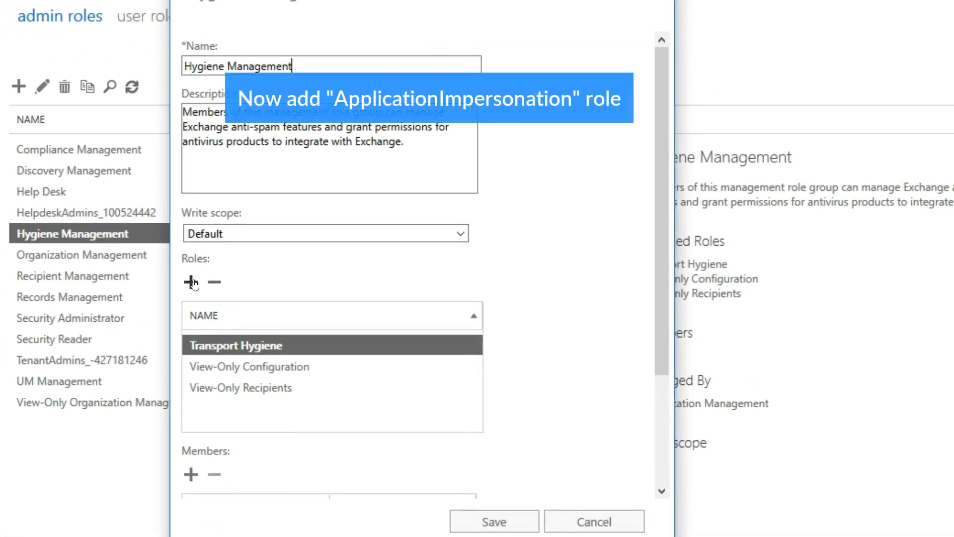
click(191, 282)
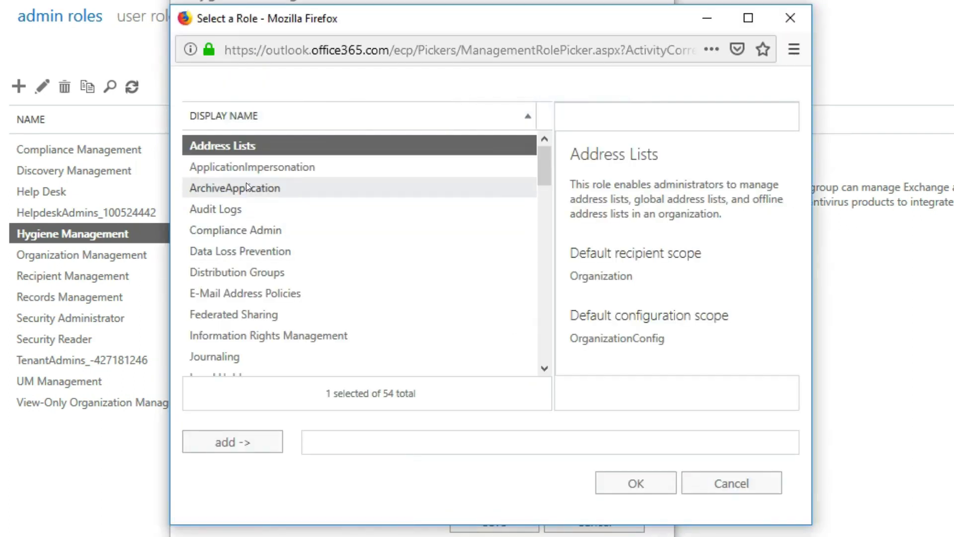
click(253, 169)
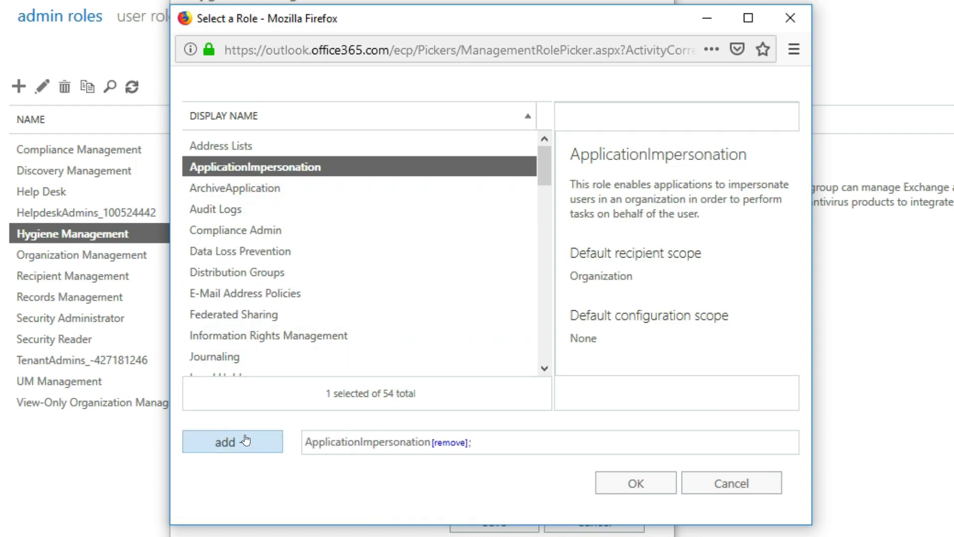
click(609, 484)
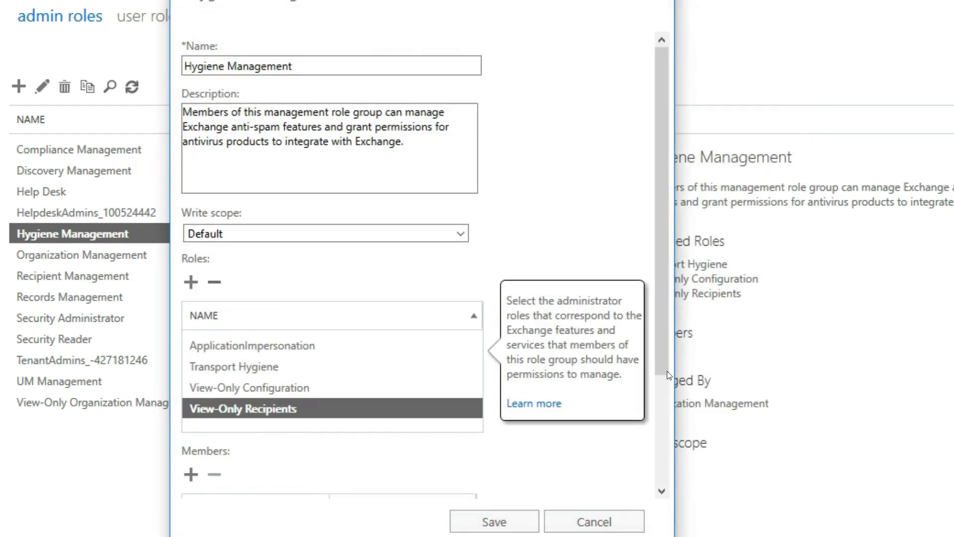
Step: Add the support account as a member of the Hygiene Management role group and save the changes
drag(665, 328, 676, 461)
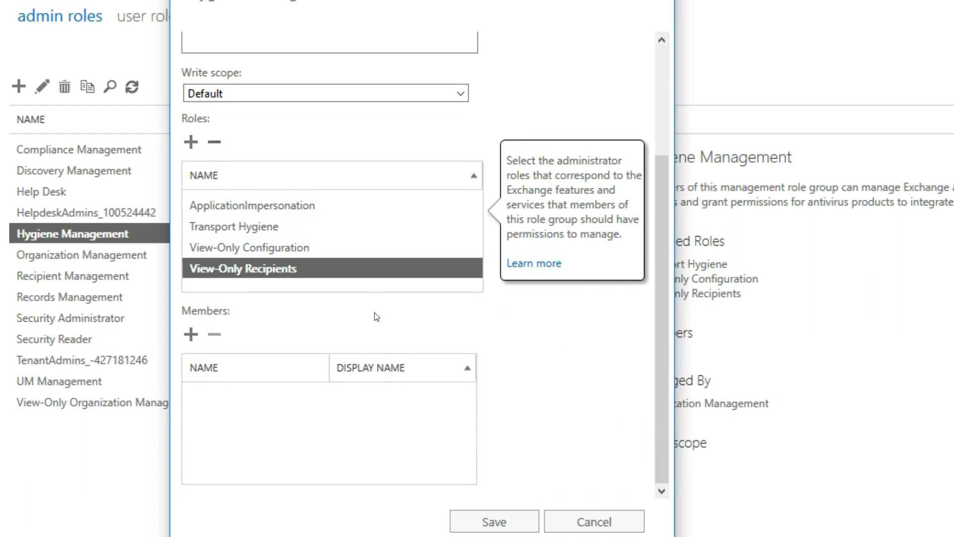
click(191, 334)
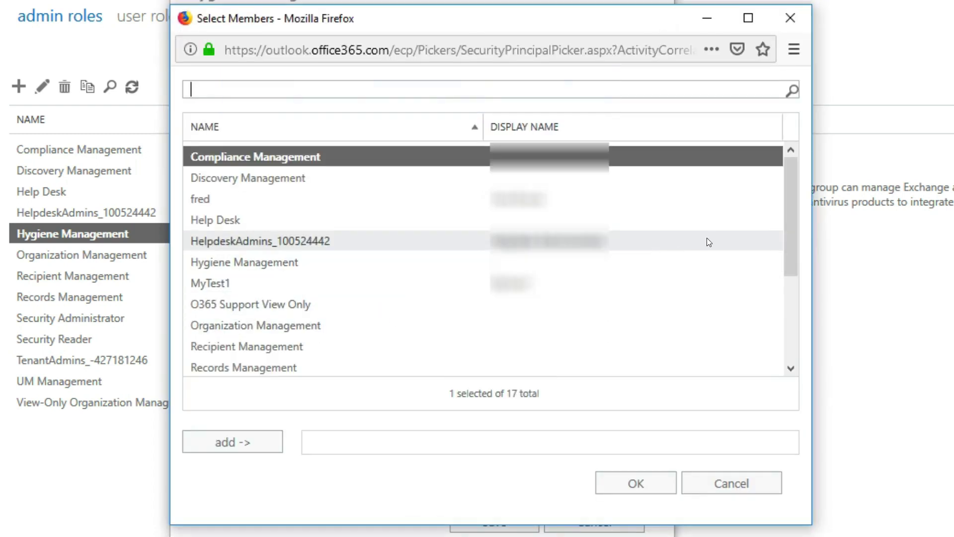
scroll(767, 281, down, 1)
scroll(767, 281, down, 3)
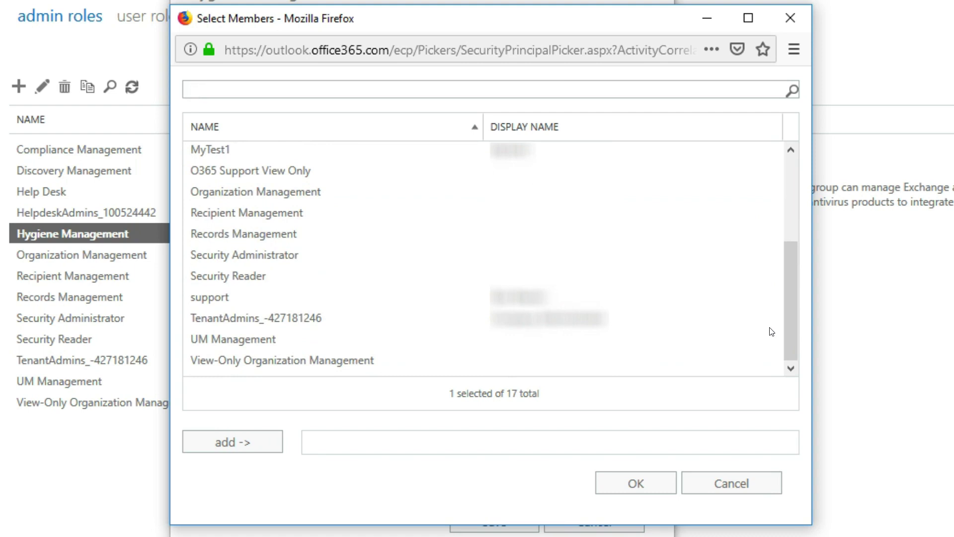
click(332, 308)
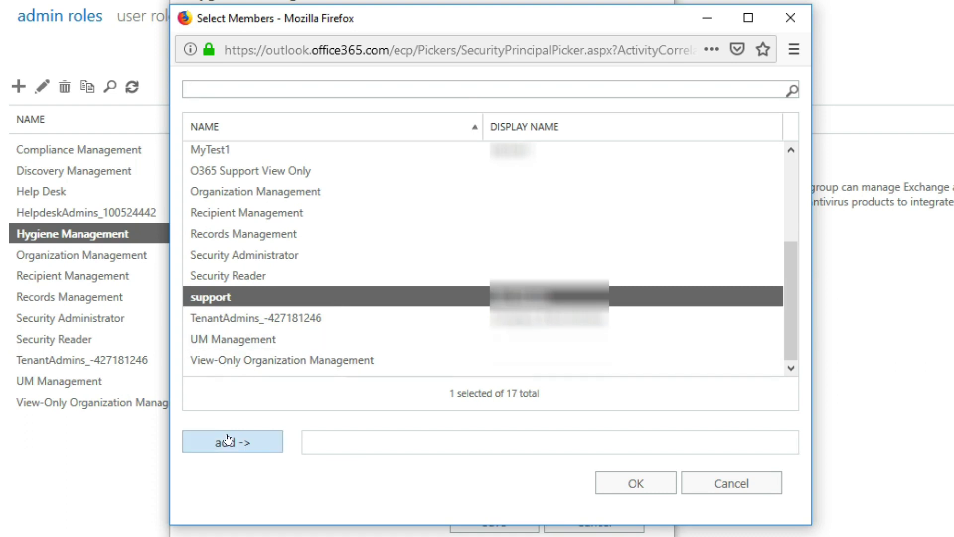
click(603, 479)
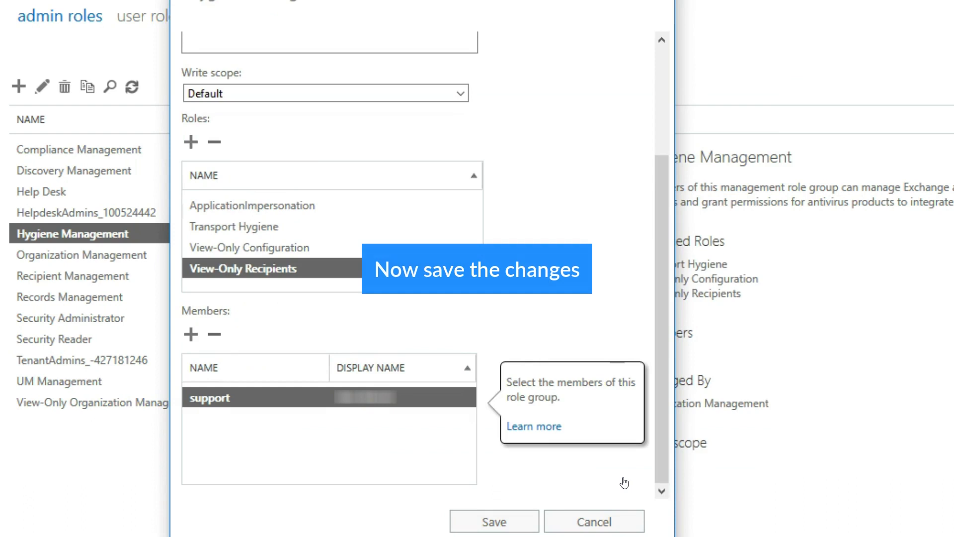
click(485, 518)
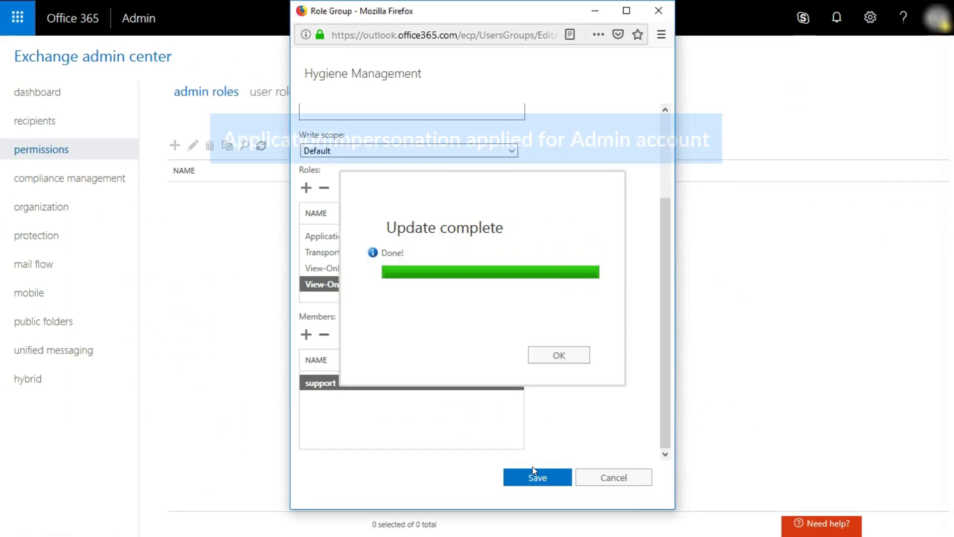
click(559, 362)
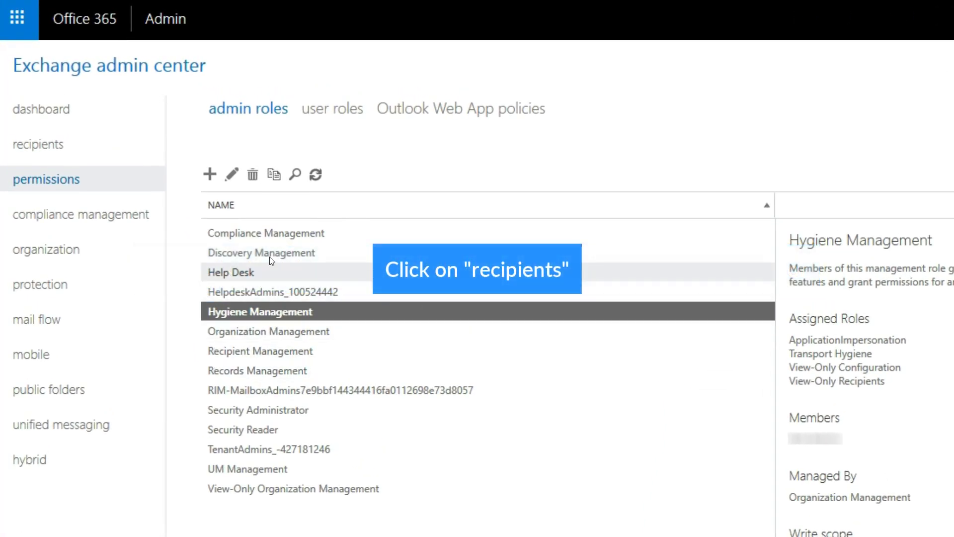
Step: Grant the admin account Full Access under mailbox delegation for the admin user's mailbox in the Exchange recipients, and save the changes
click(40, 149)
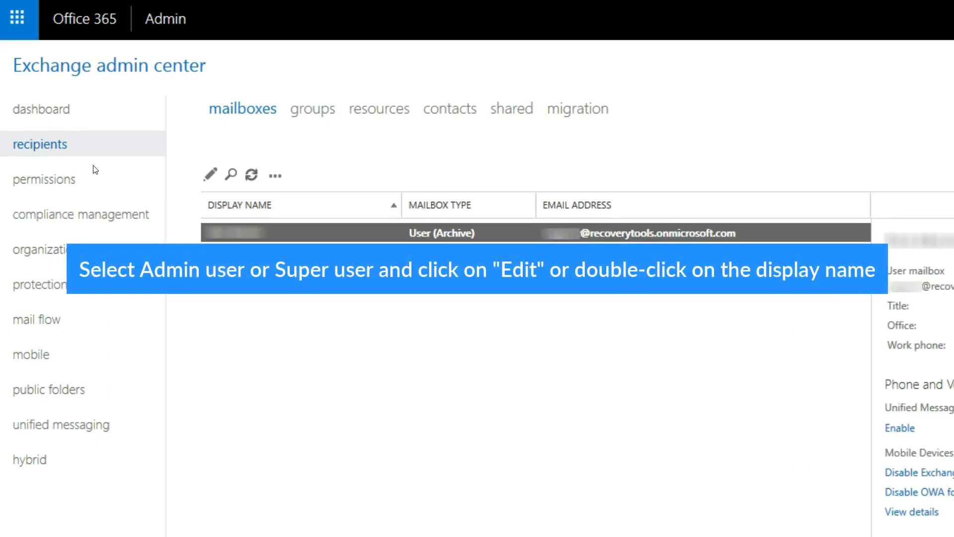
double_click(234, 236)
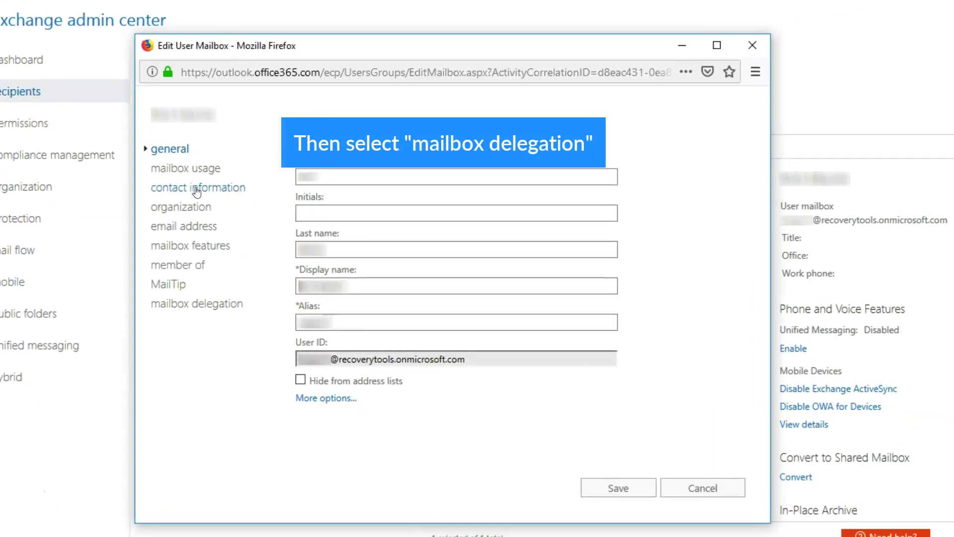
click(200, 300)
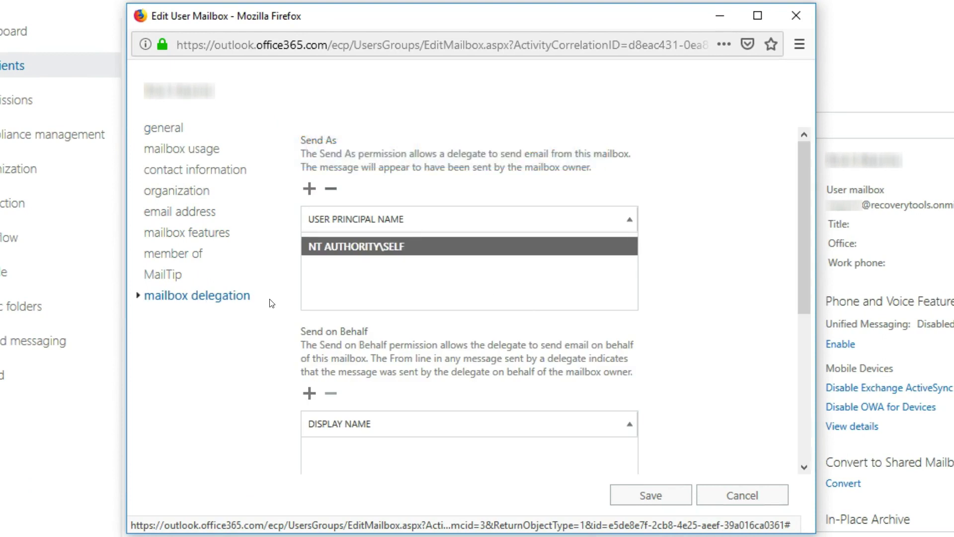
drag(803, 243, 813, 423)
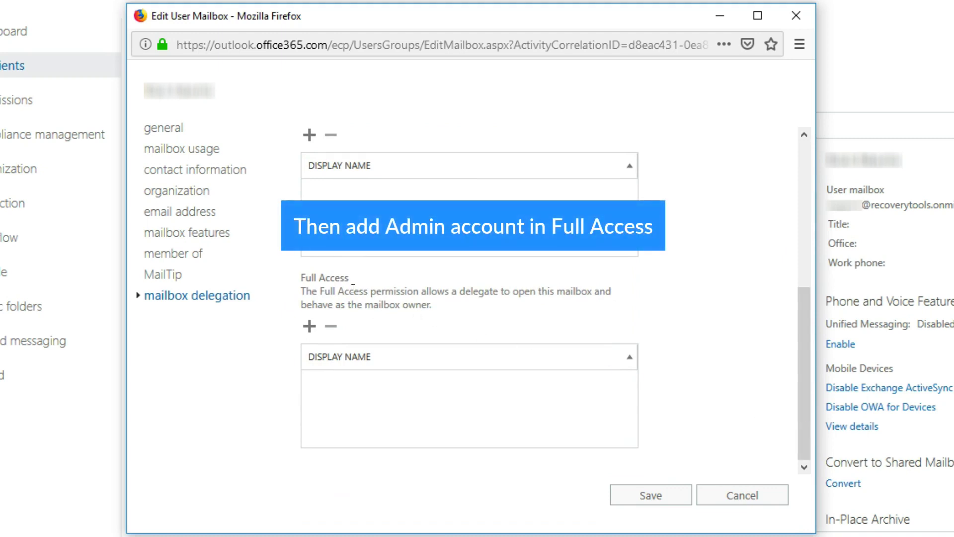
click(309, 328)
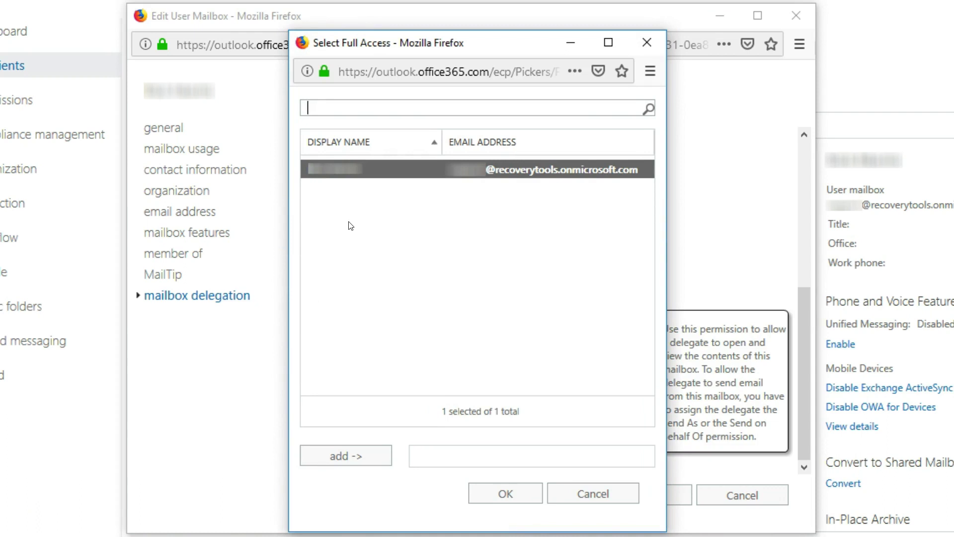
click(368, 456)
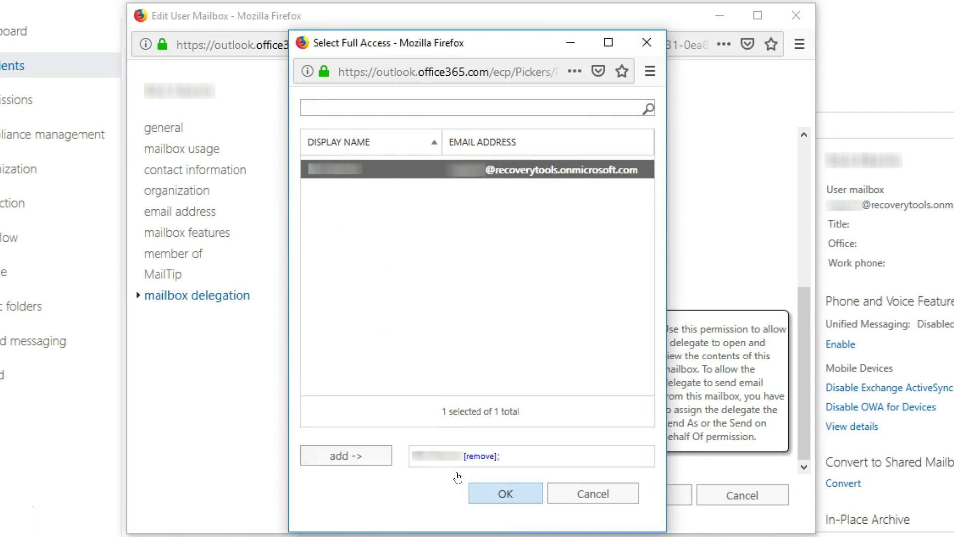
click(503, 493)
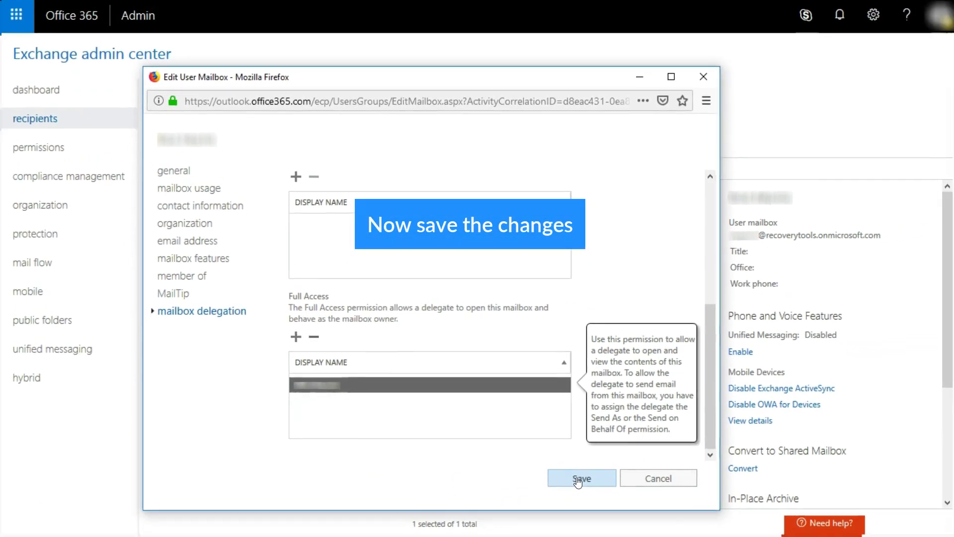
click(577, 479)
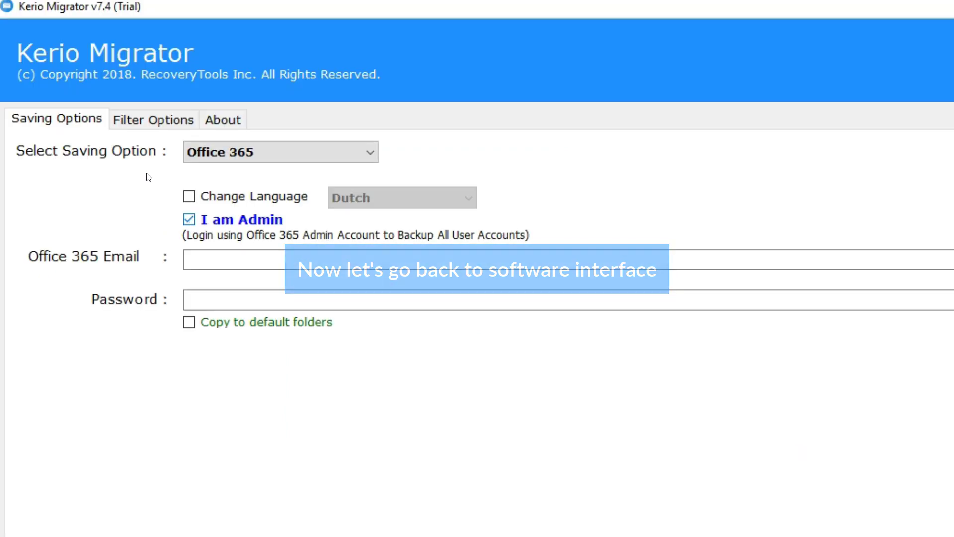
Step: Switch to Kerio Migrator and enter the Office 365 admin account's email and password
click(194, 261)
text(@recoverytool)
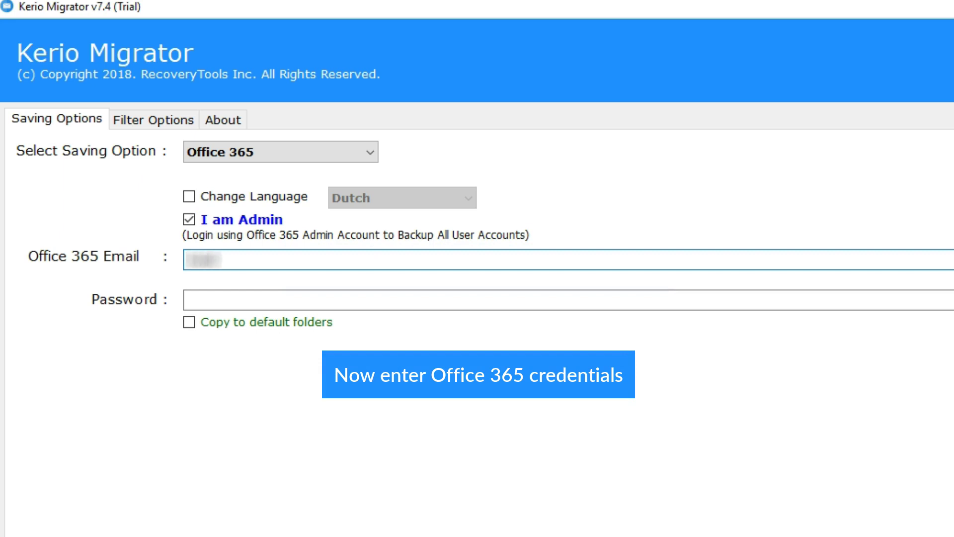
text(s.onmicrosoft.com)
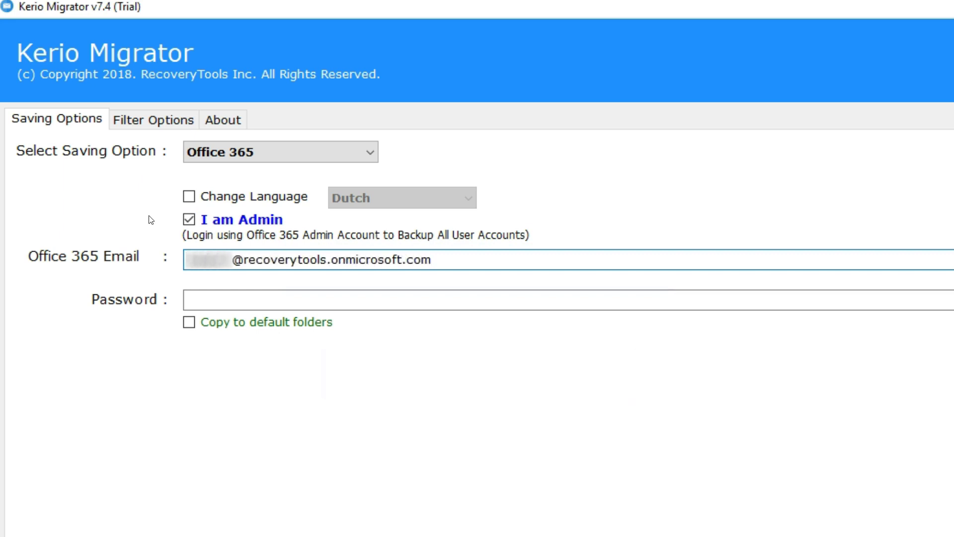
key(Tab)
text(***********)
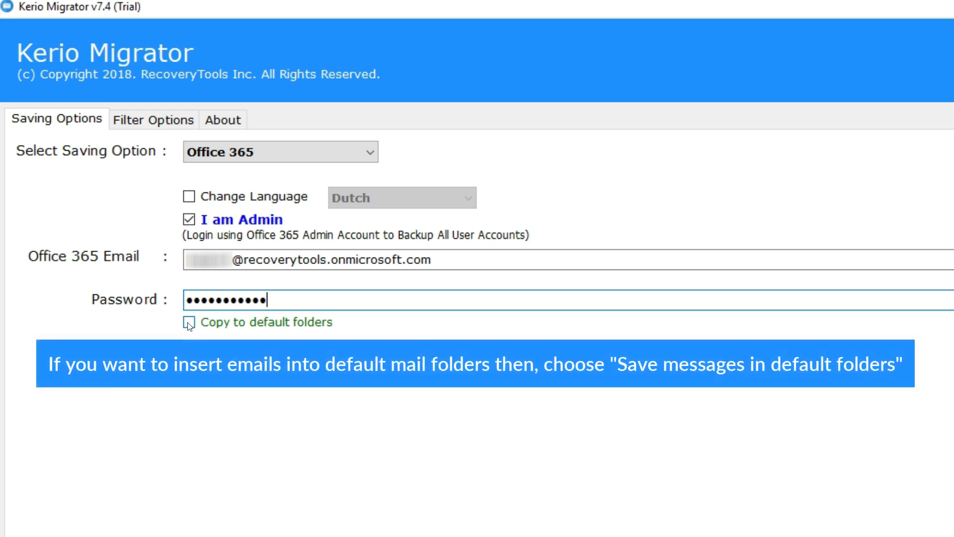
Step: Enable the Copy to default folders option and switch it back off
key(Tab)
key(space)
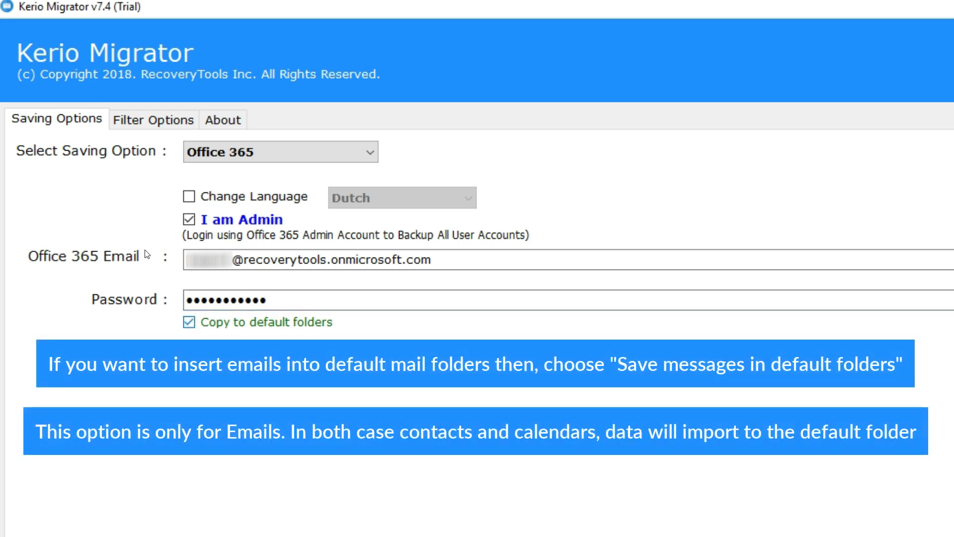
click(189, 323)
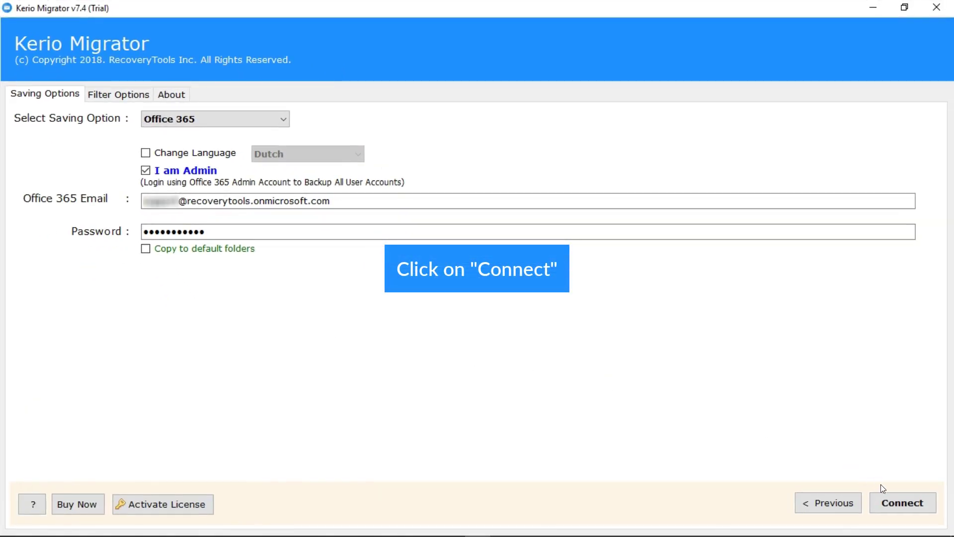
Step: Connect to Office 365 and map the Kerio admin mailbox to the second available Office 365 user
click(896, 503)
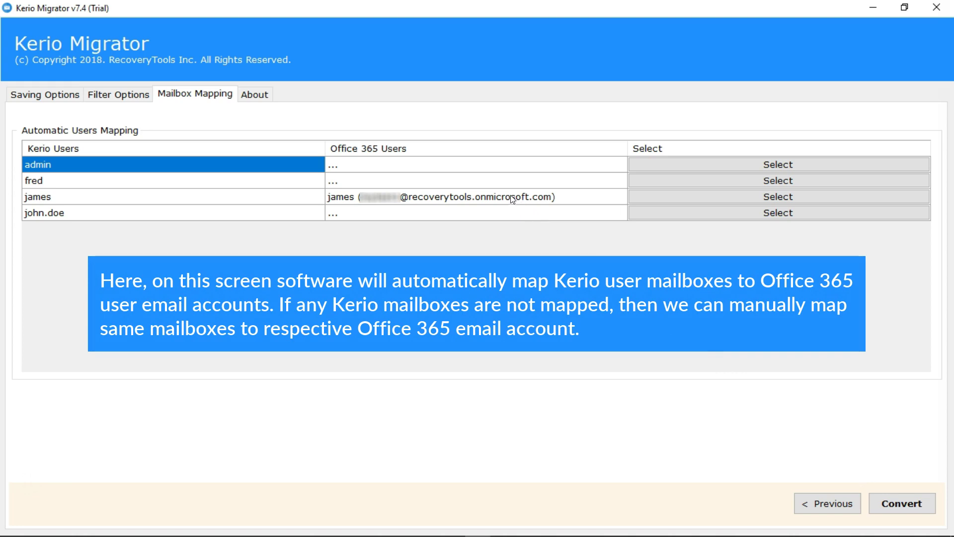
click(708, 165)
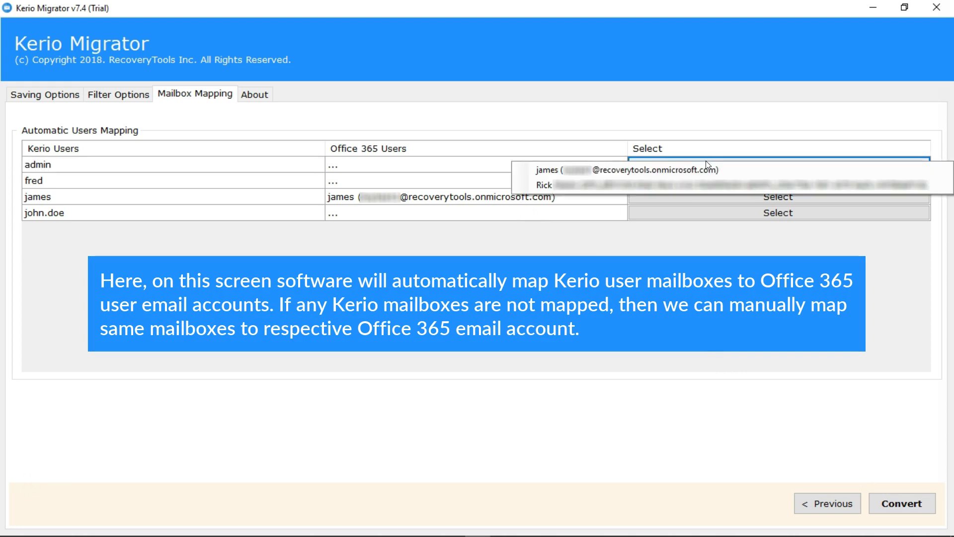
click(700, 183)
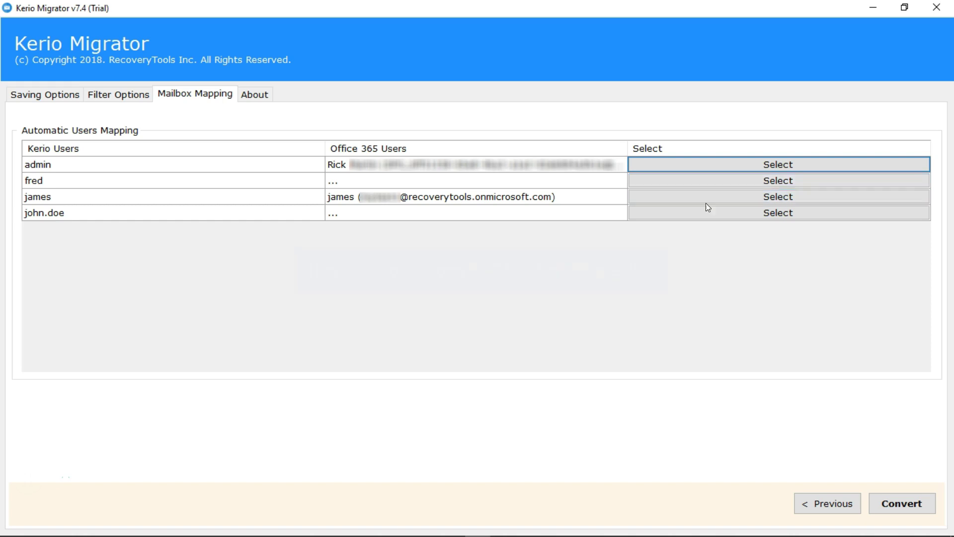
Step: Convert the mapped Kerio mailboxes to Office 365 and dismiss the completion and trial notices
click(898, 505)
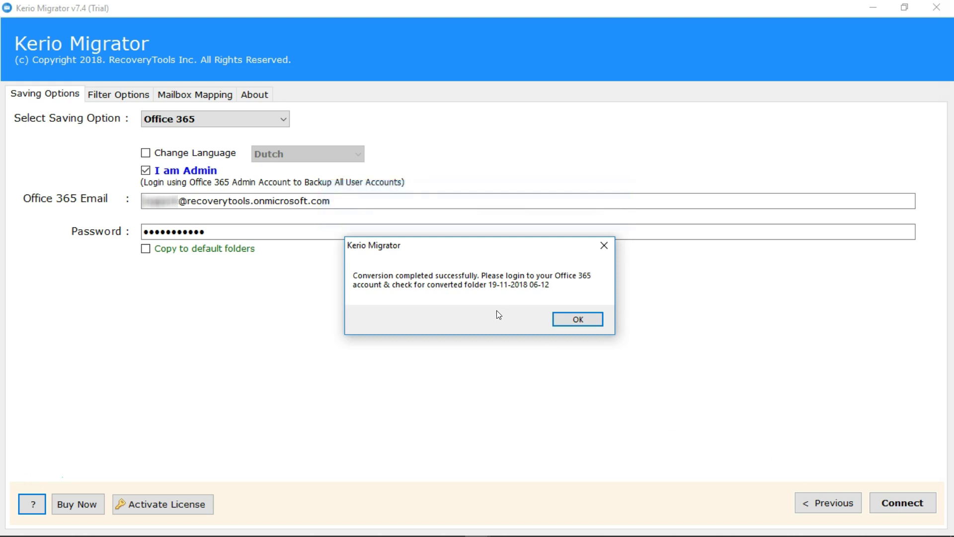
click(578, 315)
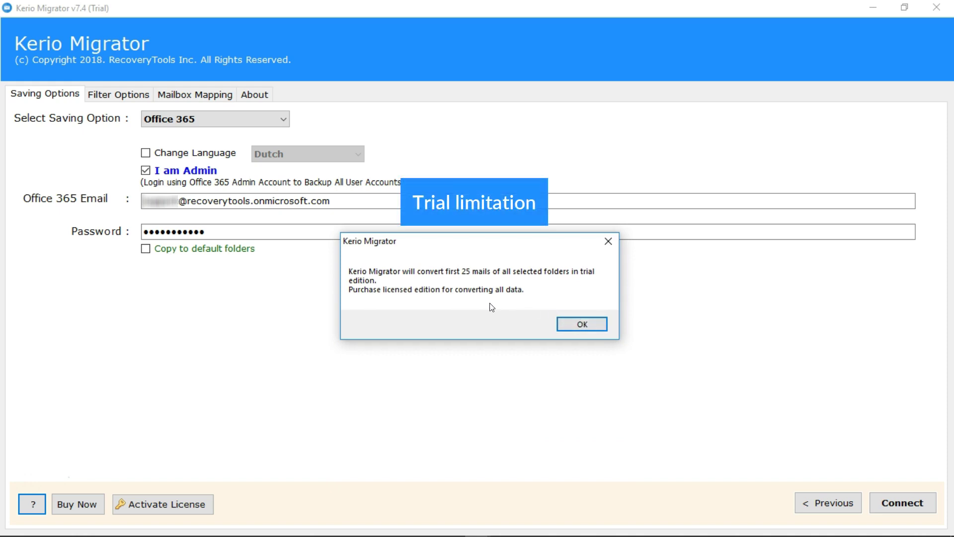
click(570, 320)
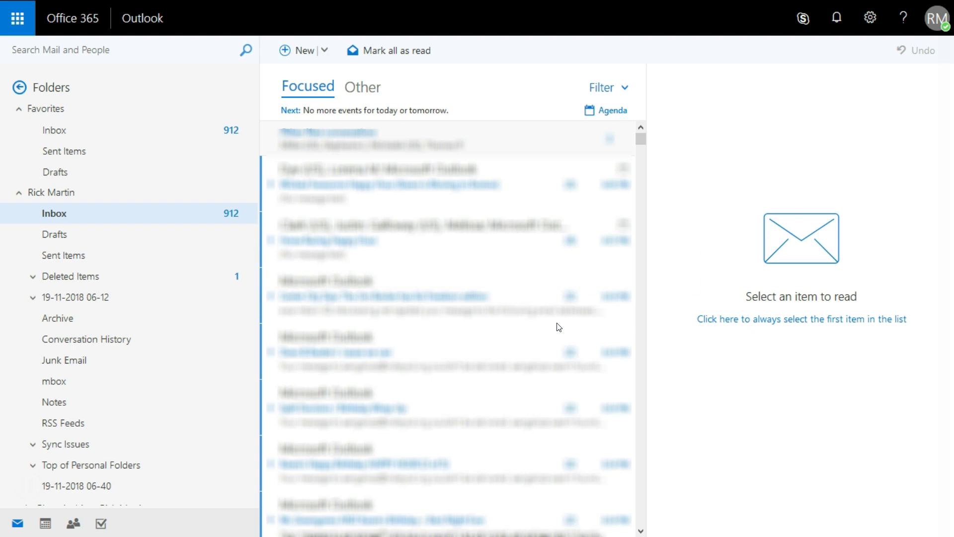
click(33, 298)
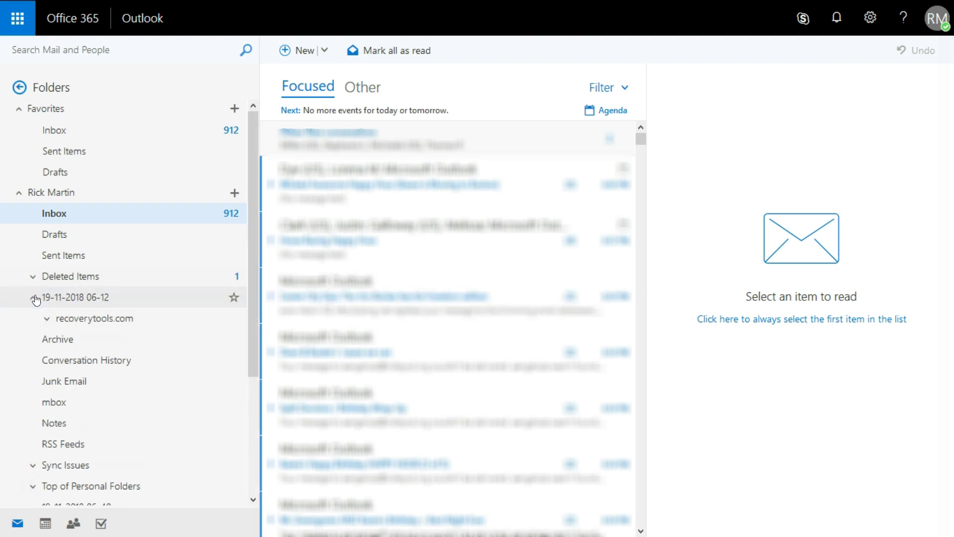
click(47, 319)
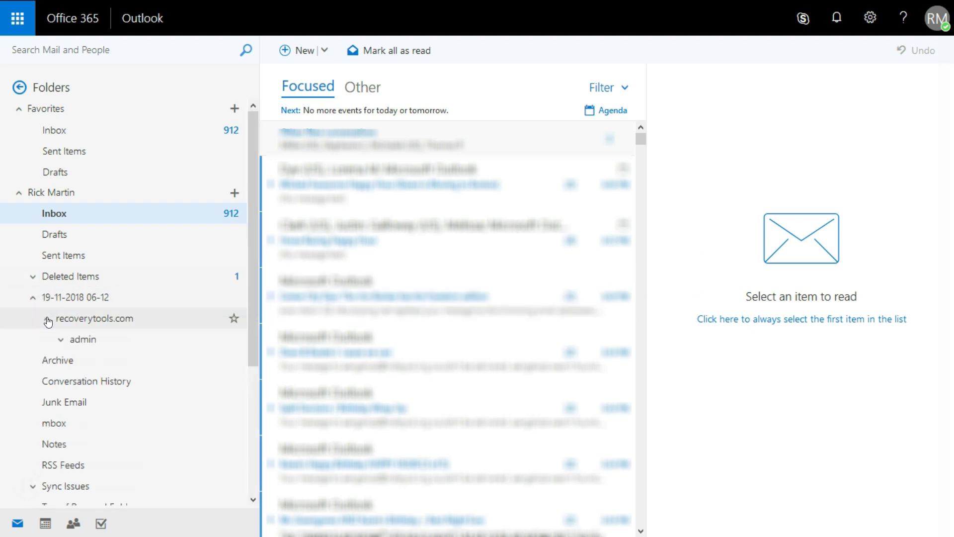
click(61, 340)
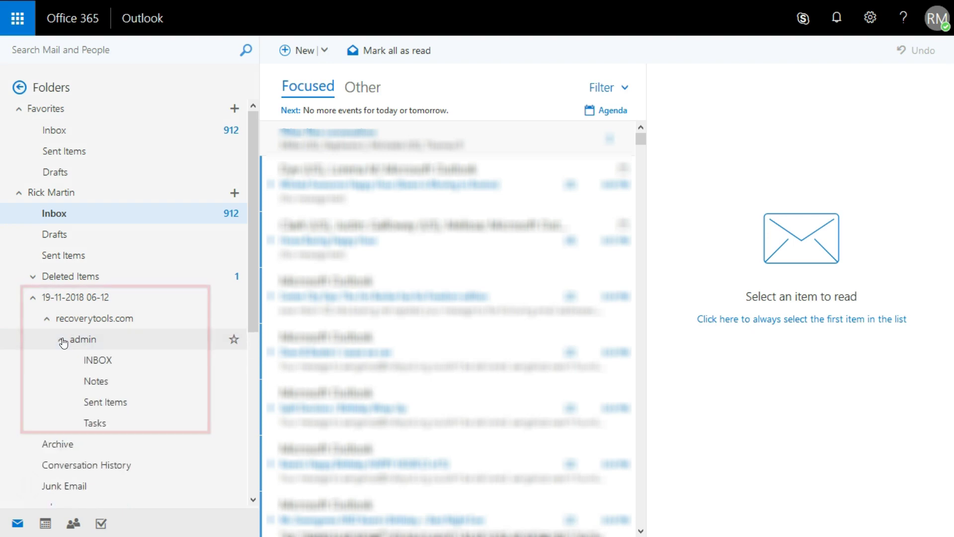
click(90, 362)
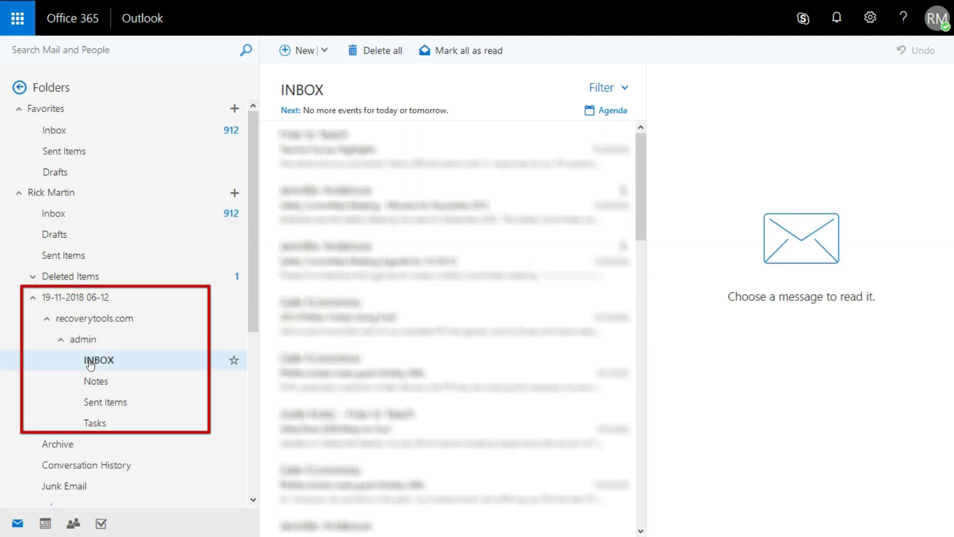